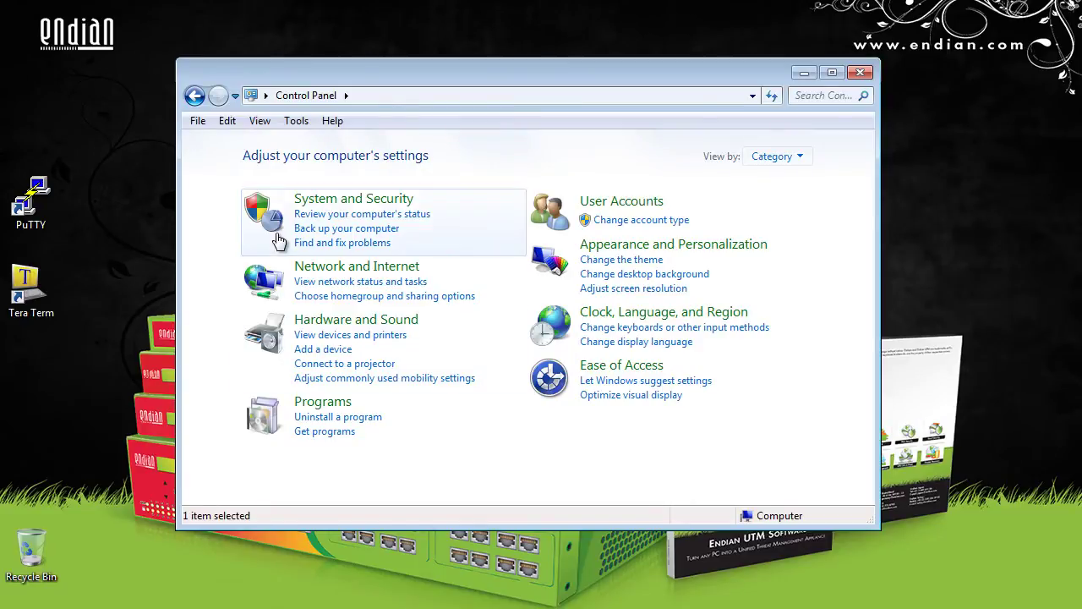
Open the Network Connections adapter list through Network and Sharing Center
click(337, 267)
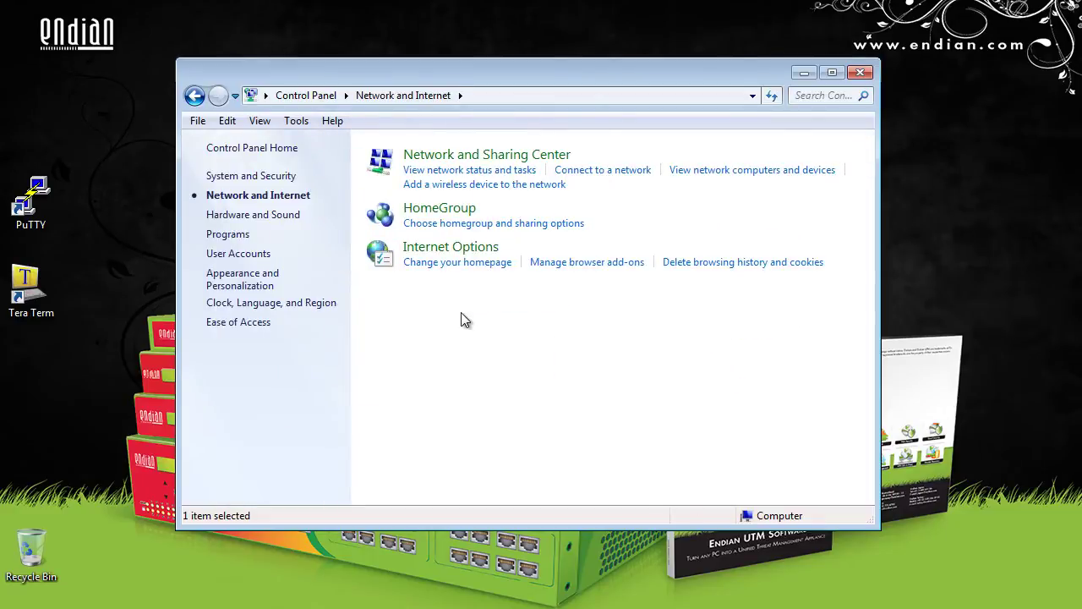
click(494, 161)
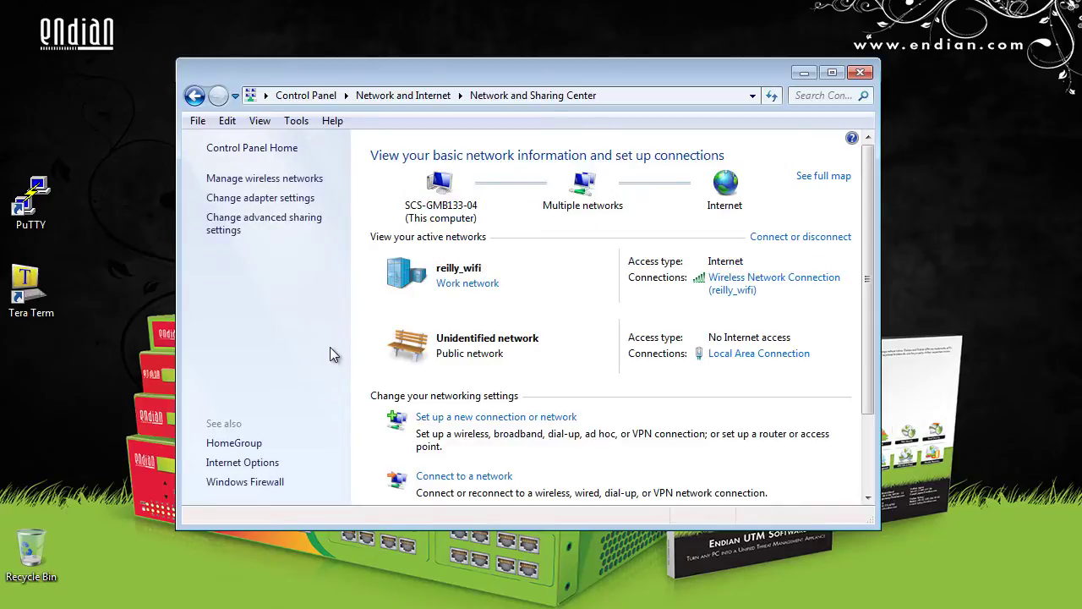
click(232, 198)
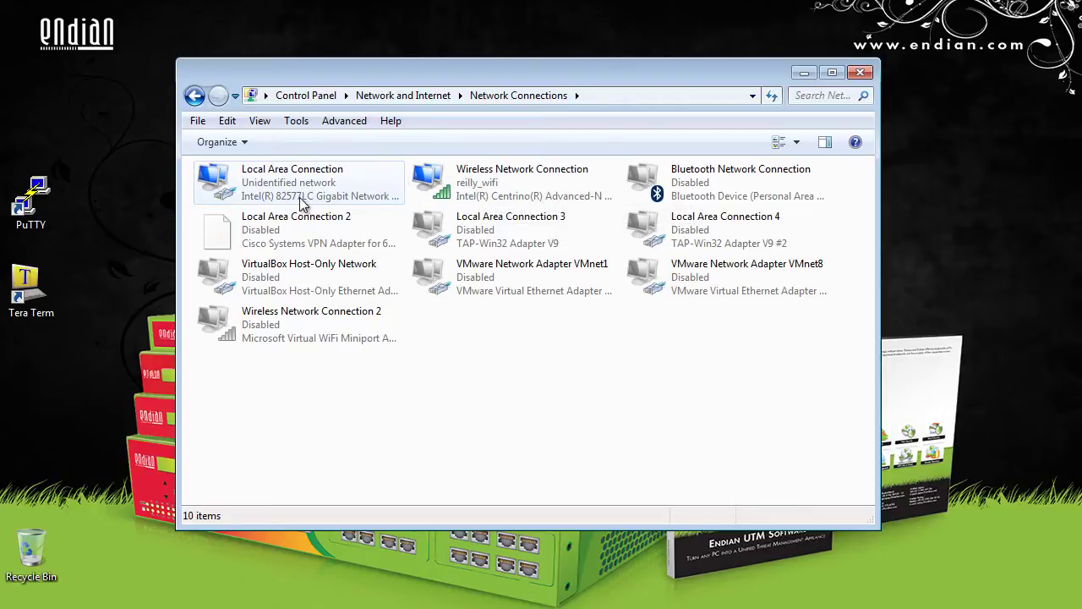
Disable Wireless Network Connection
right_click(431, 176)
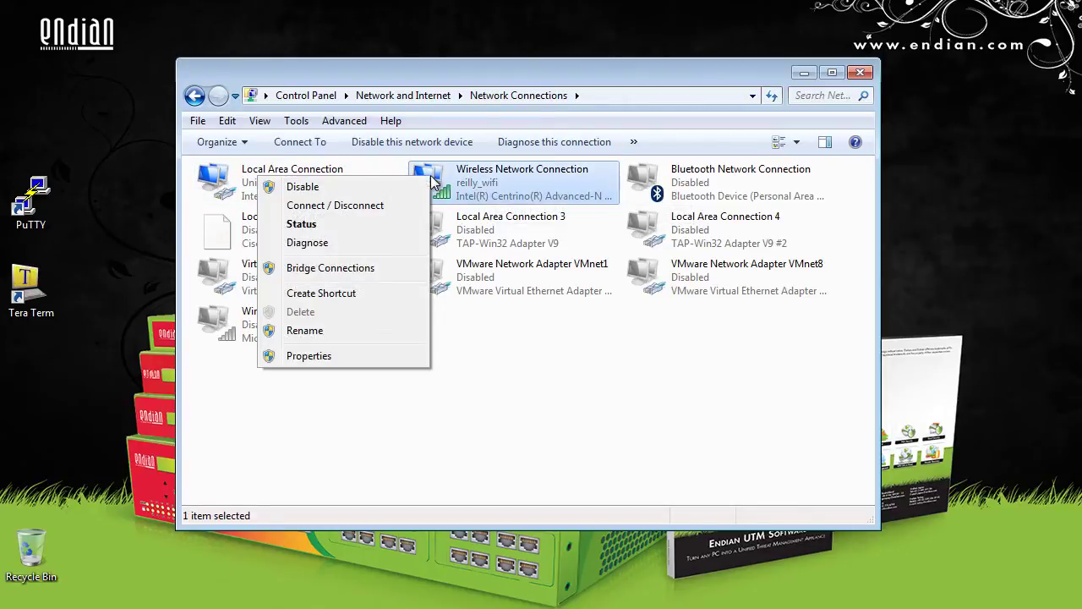
click(350, 192)
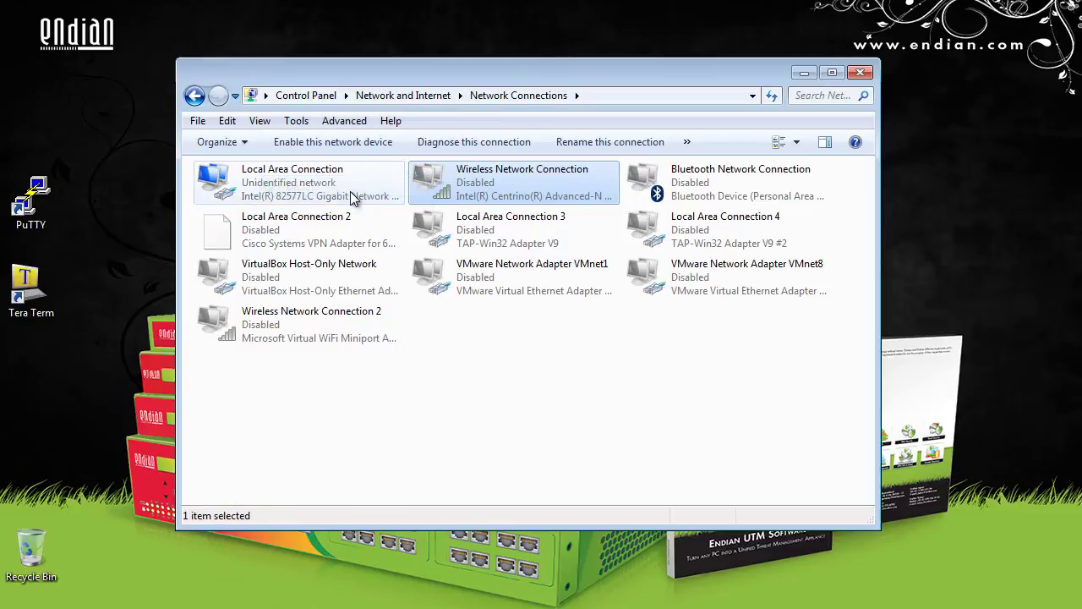
right_click(265, 186)
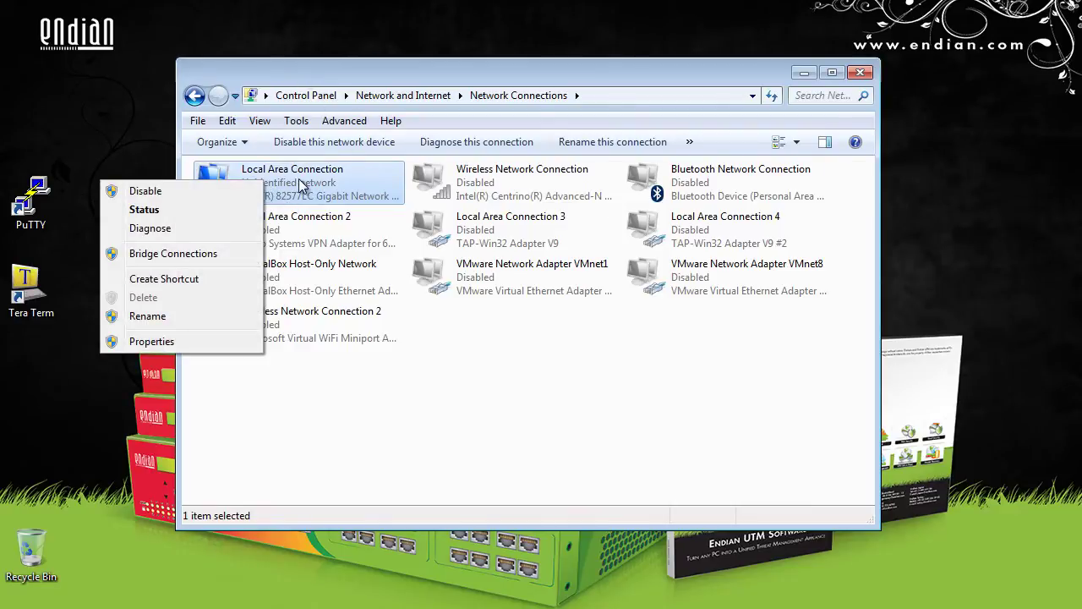
click(300, 187)
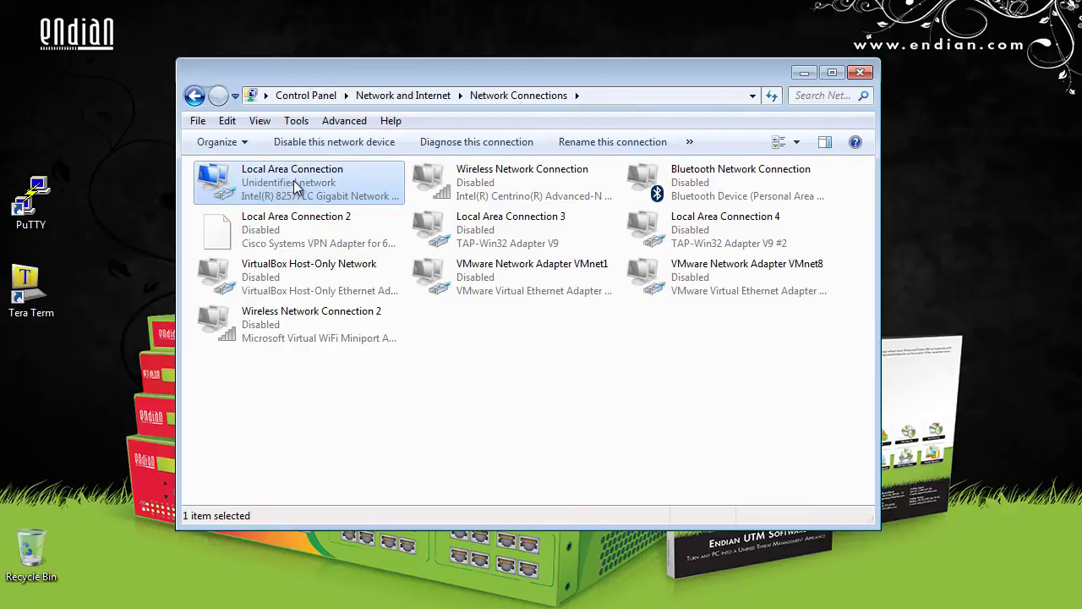
Open the Internet Protocol Version 4 (TCP/IPv4) properties of Local Area Connection
double_click(224, 188)
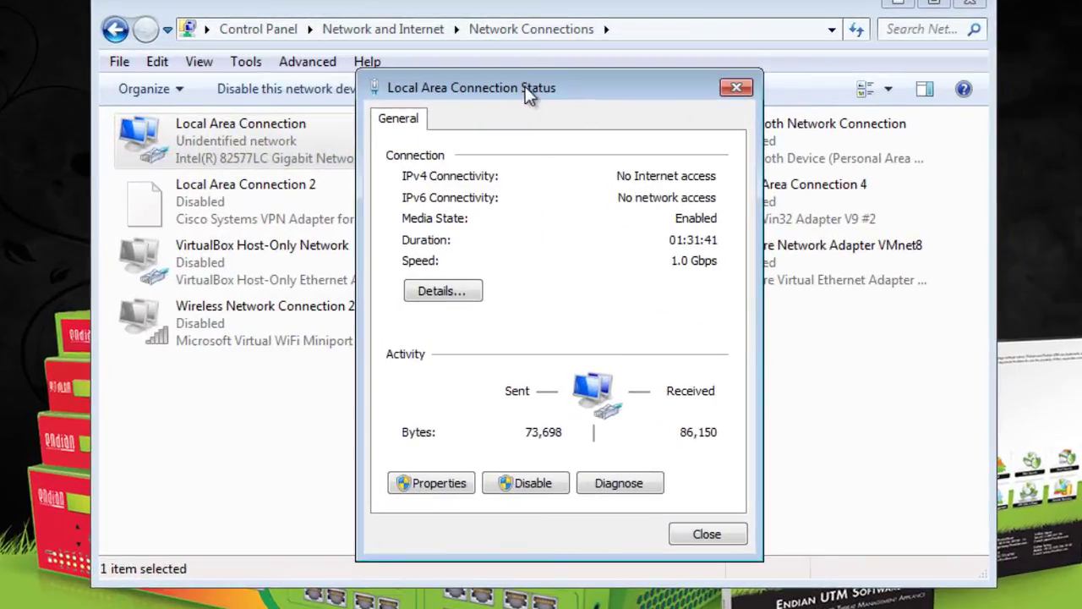
drag(473, 29, 405, 23)
click(321, 423)
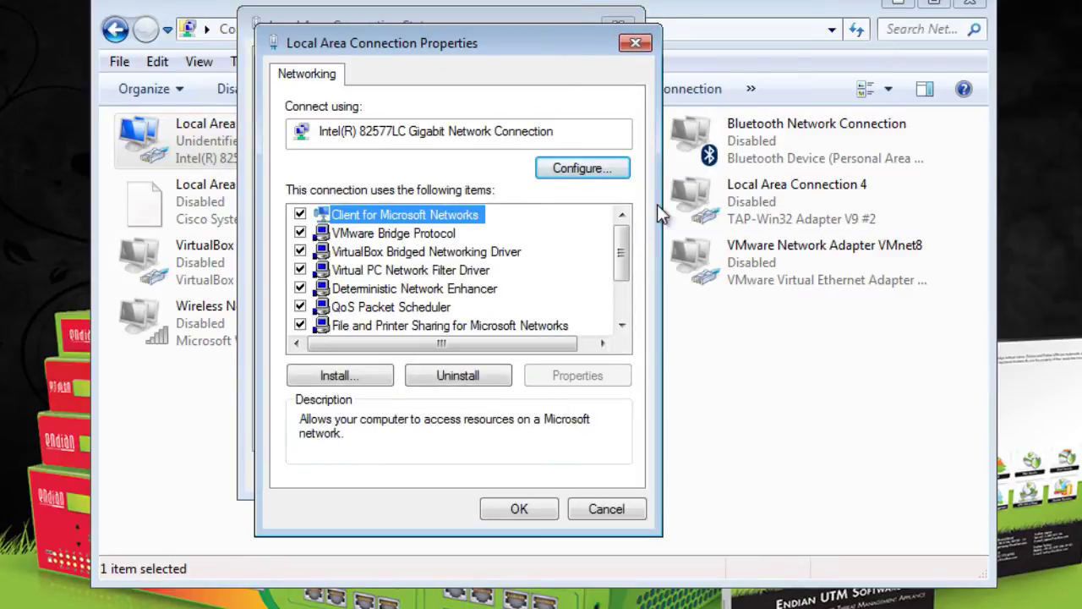
drag(632, 247, 621, 282)
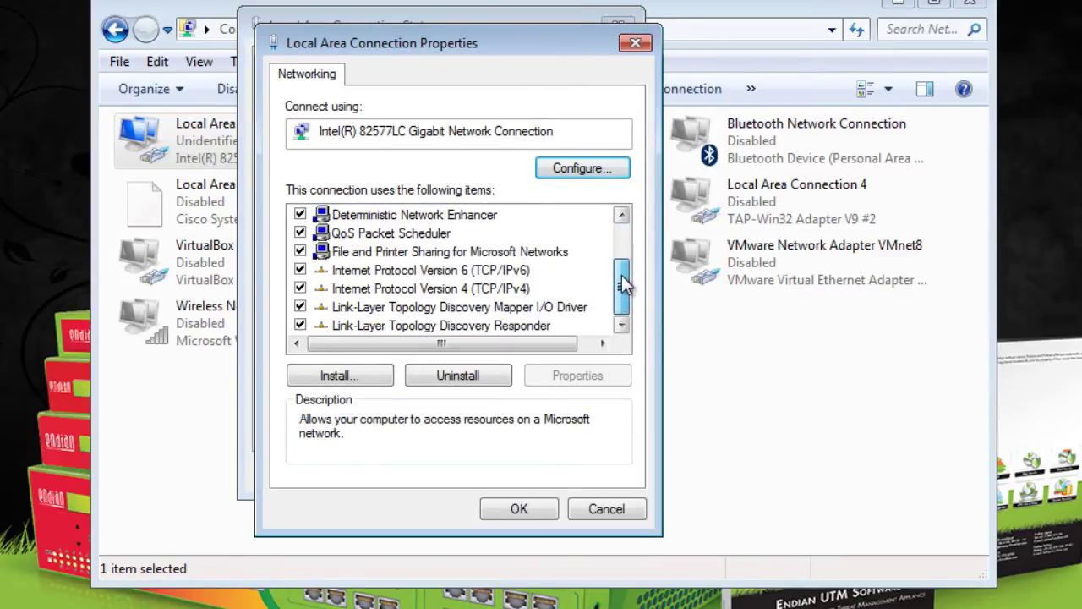
click(505, 291)
click(577, 379)
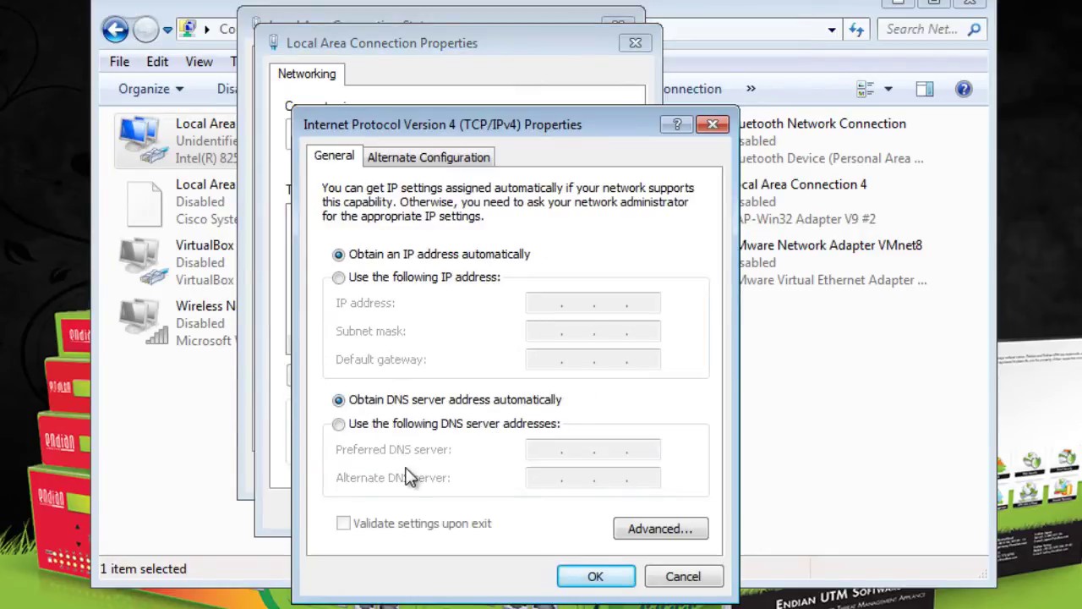
Enter static IP 192.168.0.20, mask 255.255.255.0, gateway and preferred DNS 192.168.0.15
click(338, 278)
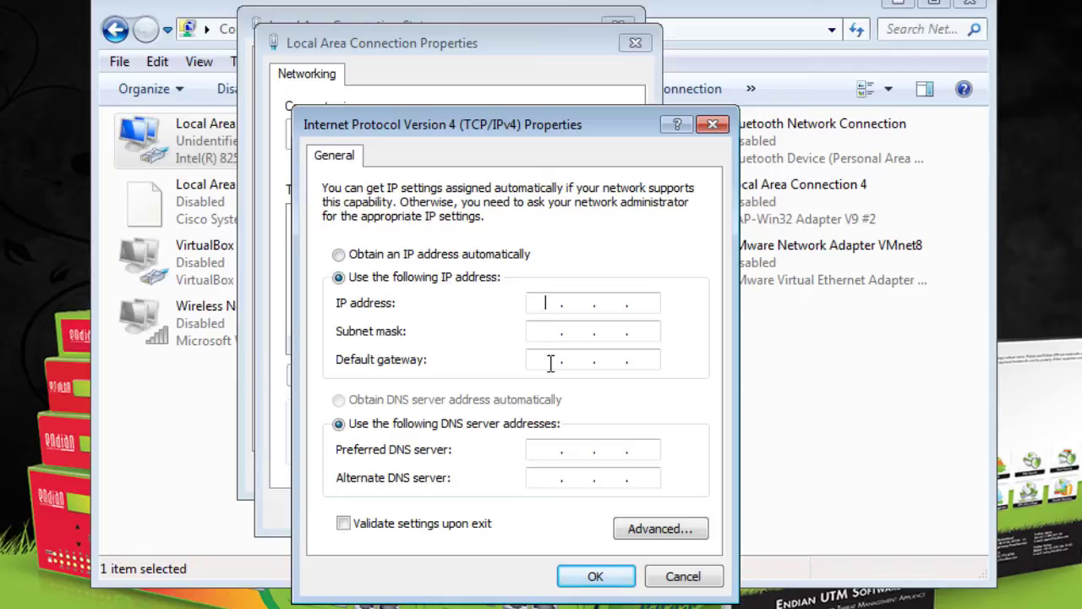
text(192 . 168 . 0 . 20)
click(542, 333)
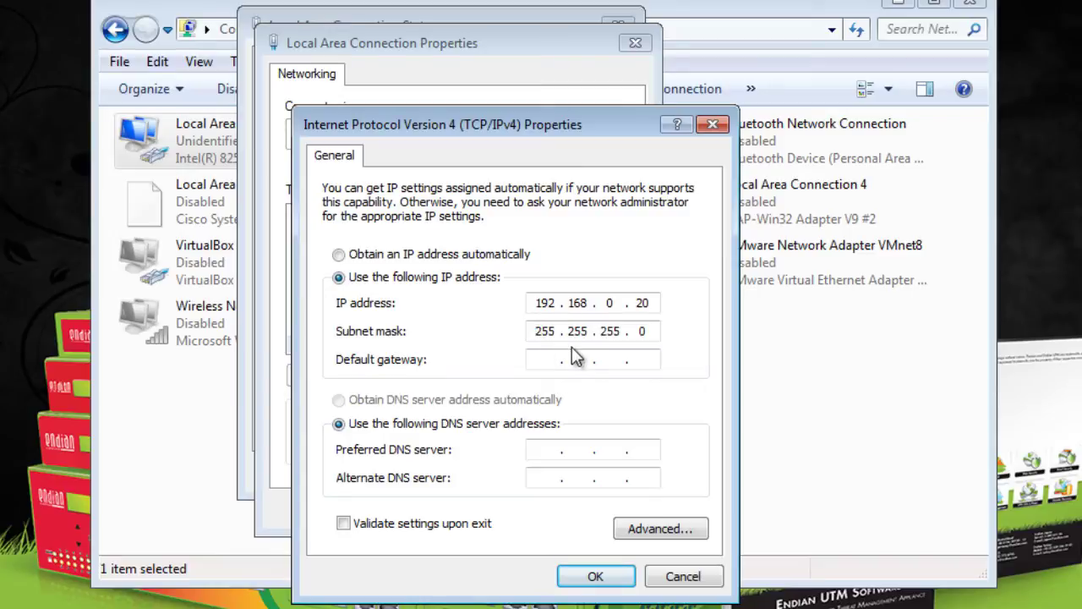
click(543, 359)
text(192 . 168 . )
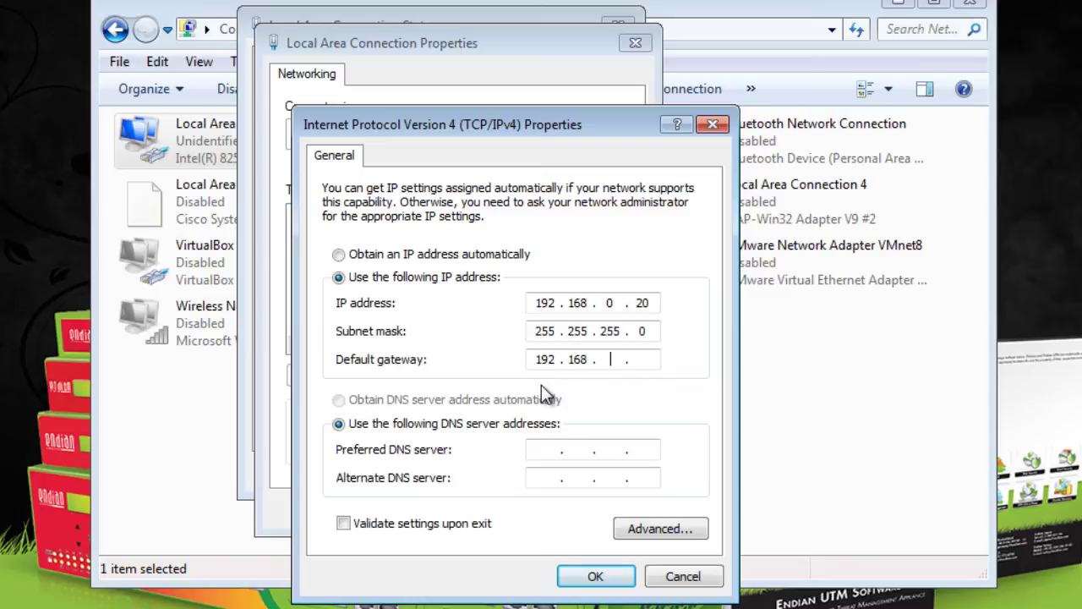
text(0 . 15)
click(543, 449)
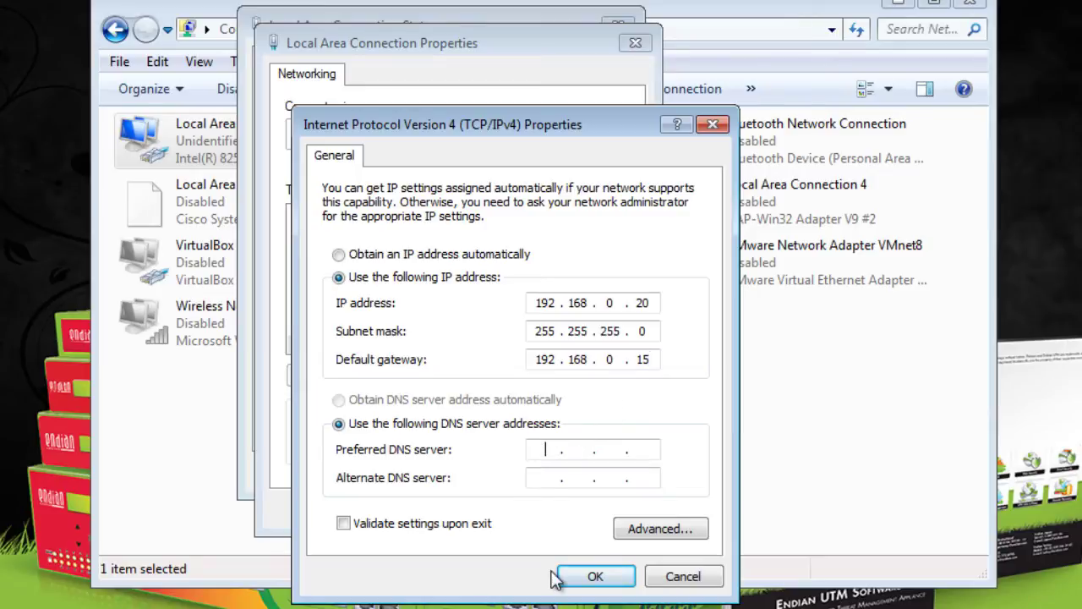
text(192 . 168 . 0 . 15)
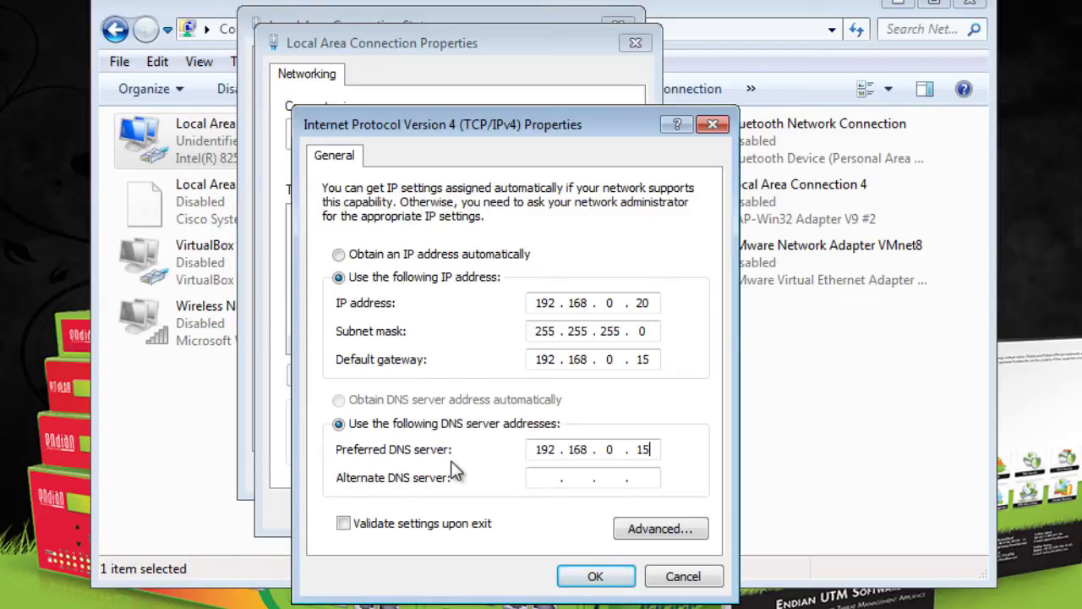
Apply the IPv4 settings, close the connection dialogs and minimize Network Connections
click(596, 578)
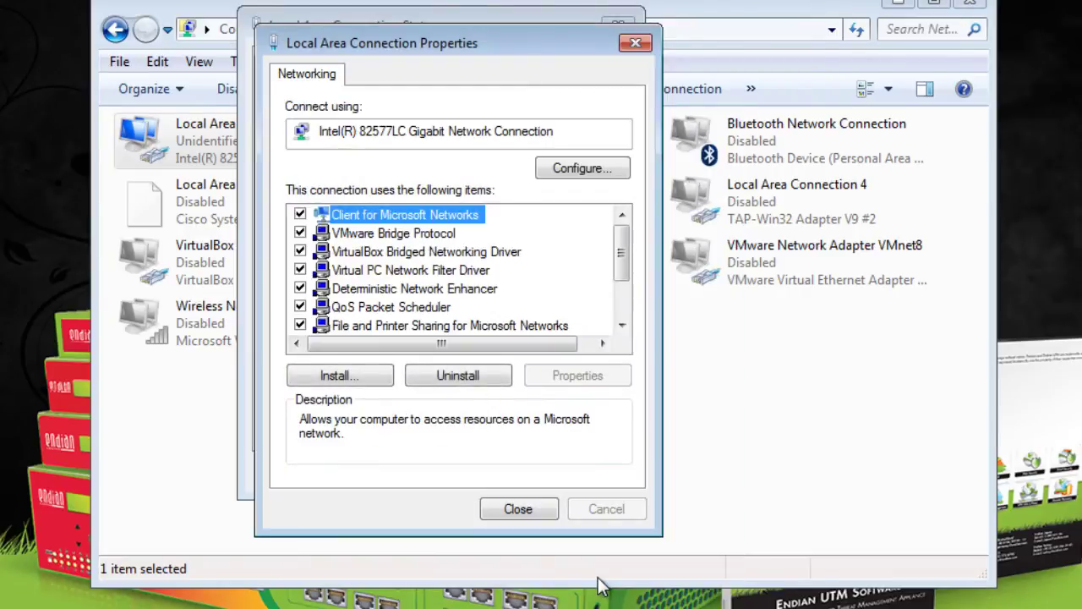
click(519, 509)
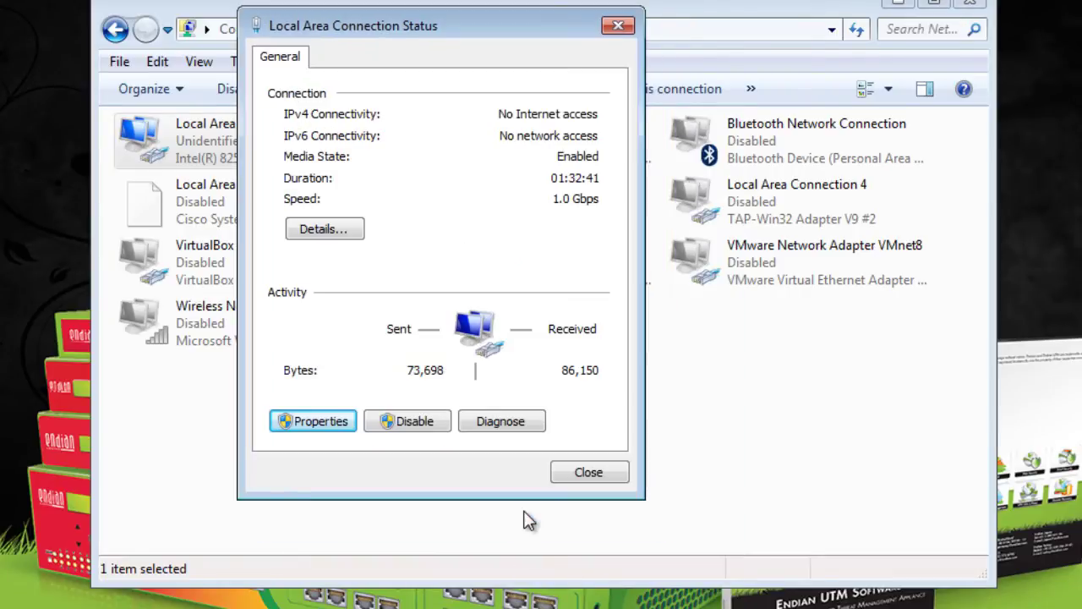
click(590, 471)
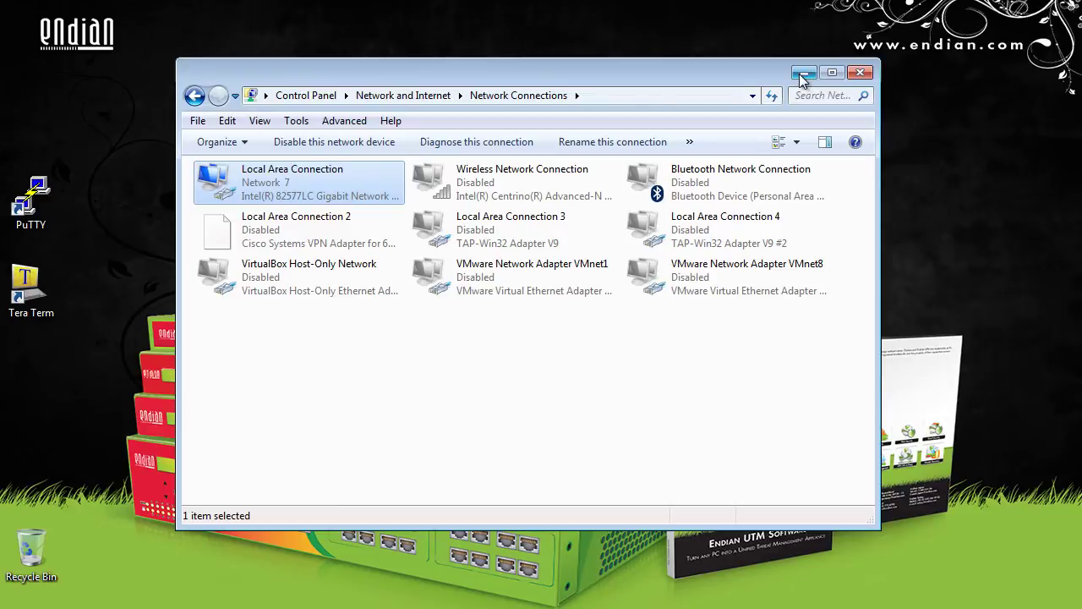
click(803, 73)
Launch Command Prompt and ping the gateway 192.168.0.15
click(34, 595)
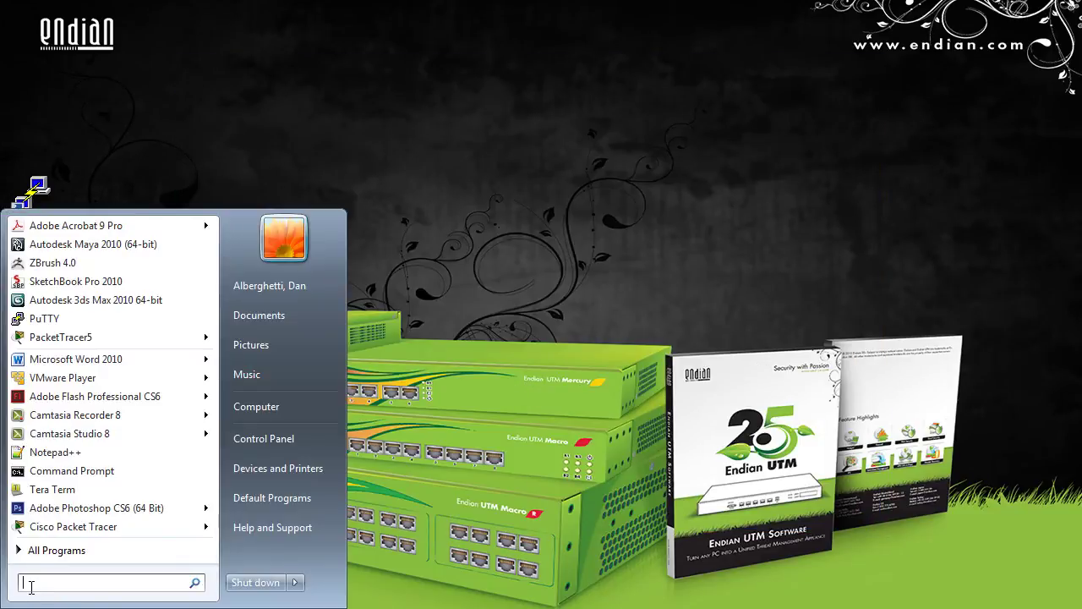
click(51, 471)
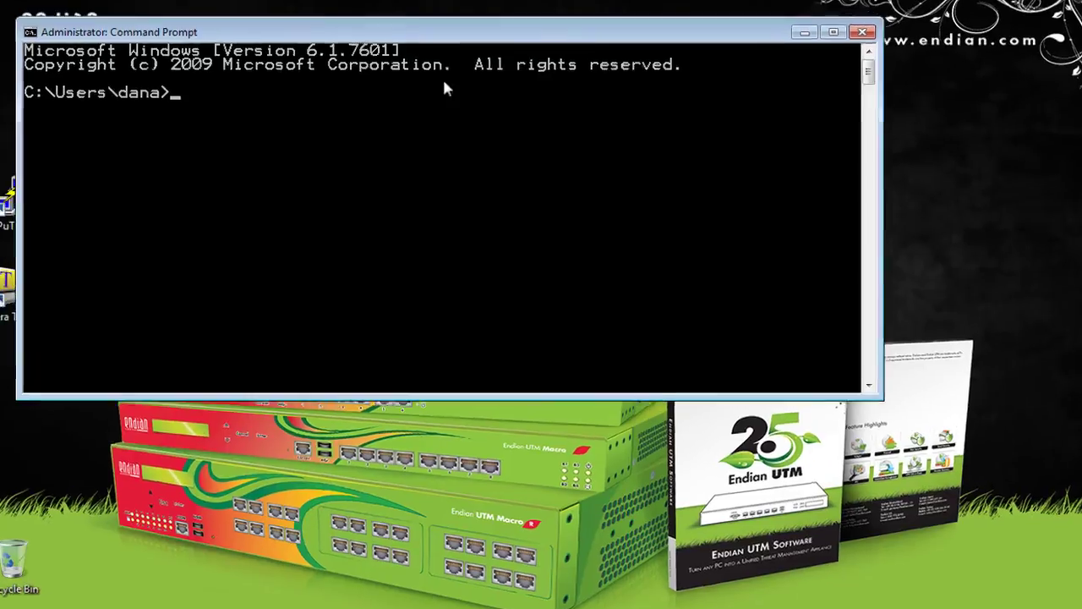
drag(355, 32, 449, 116)
text(ping)
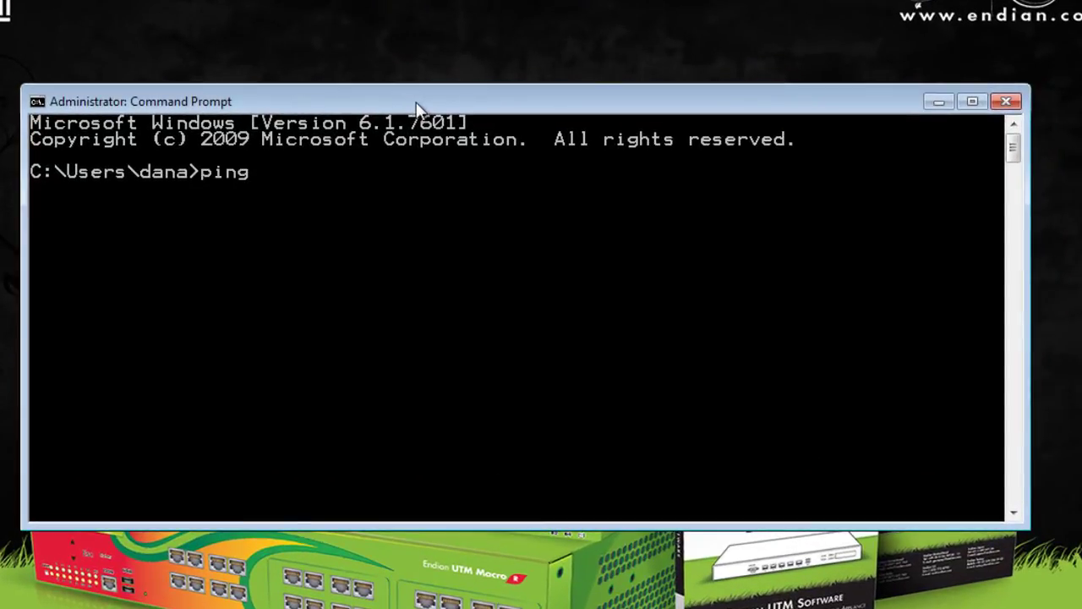
text( 192.16)
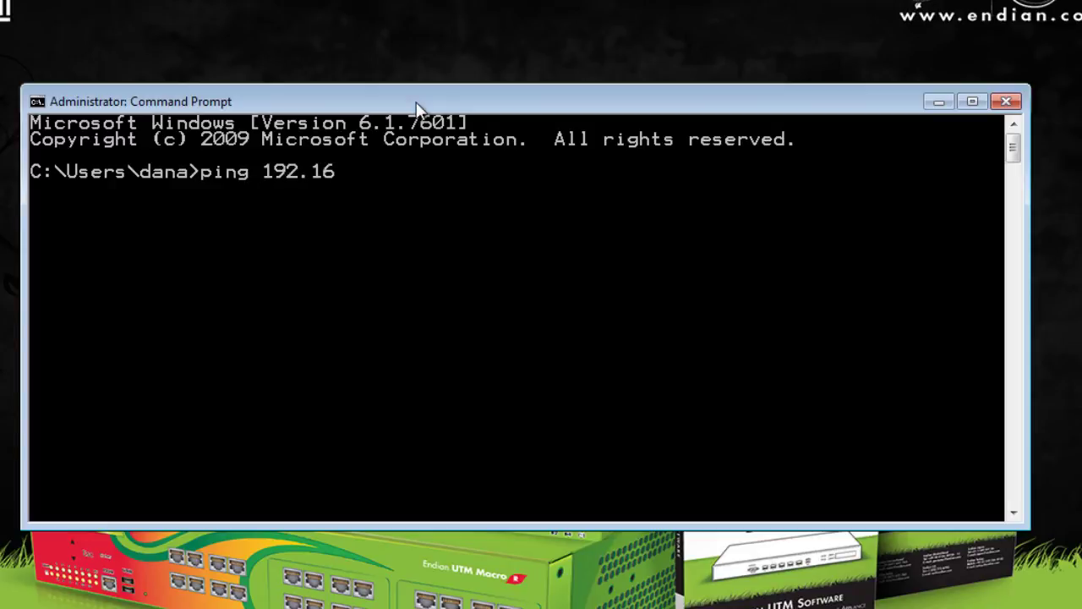
text(8.0.15)
key(Return)
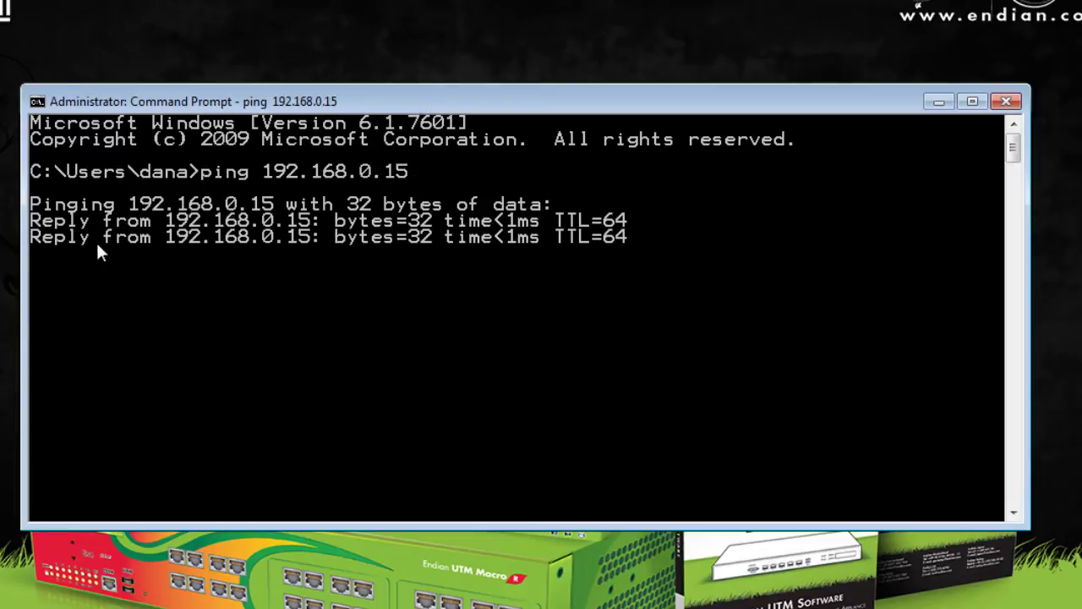